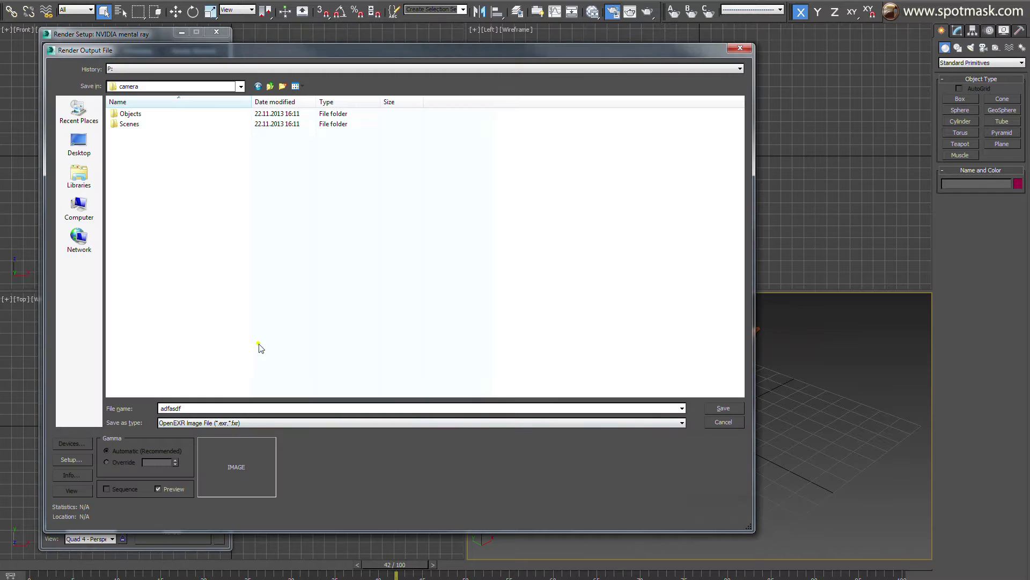
Select the Velocity G-Buffer channel in the OpenEXR configuration, accept the settings and save the render output file as adfasdf in OpenEXR format
left_click(192, 364)
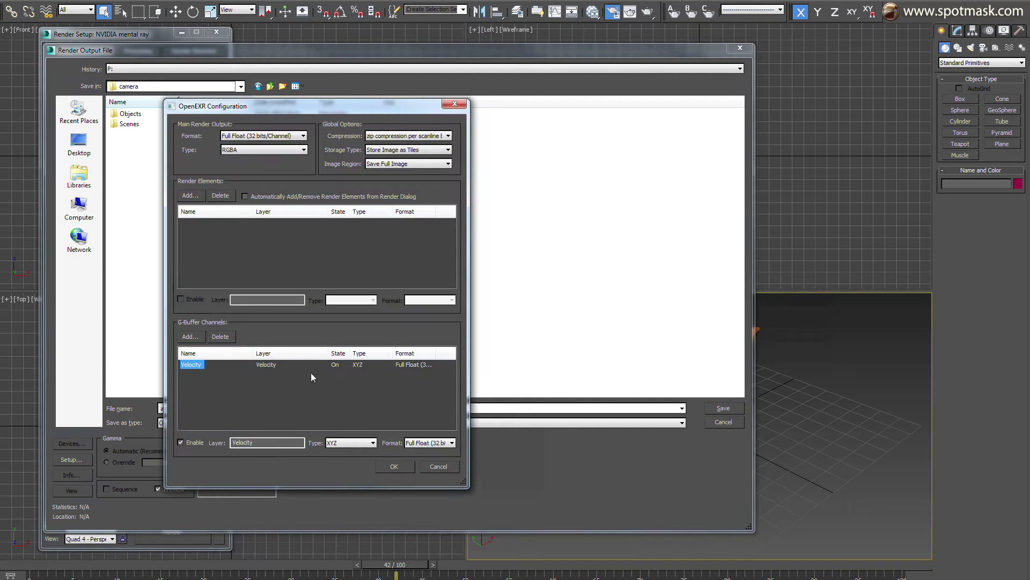
left_click(397, 466)
left_click(710, 405)
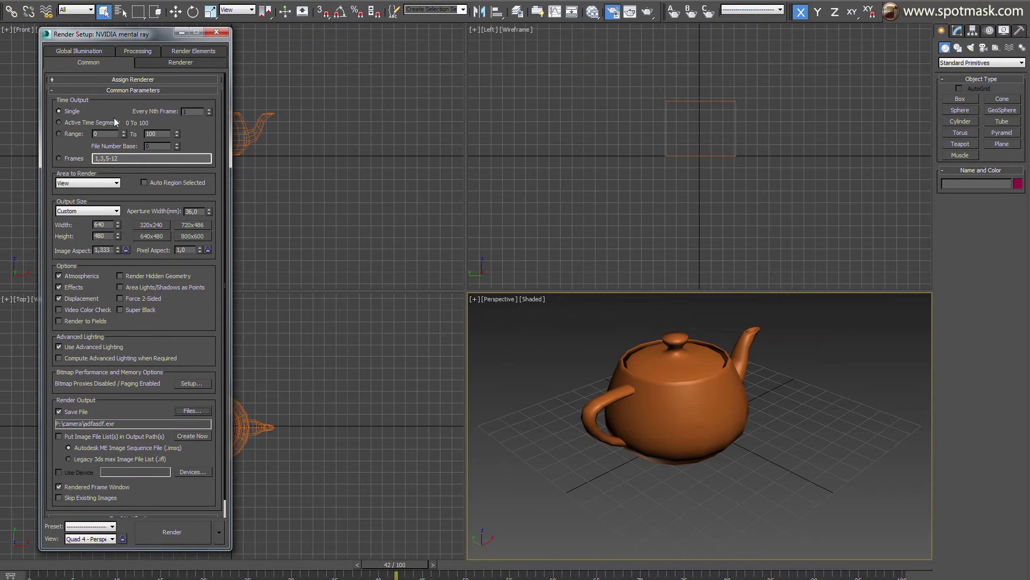
Add the Spotmask Velocity render element to the teapot scene and bring up its velocity parameters
left_click(183, 53)
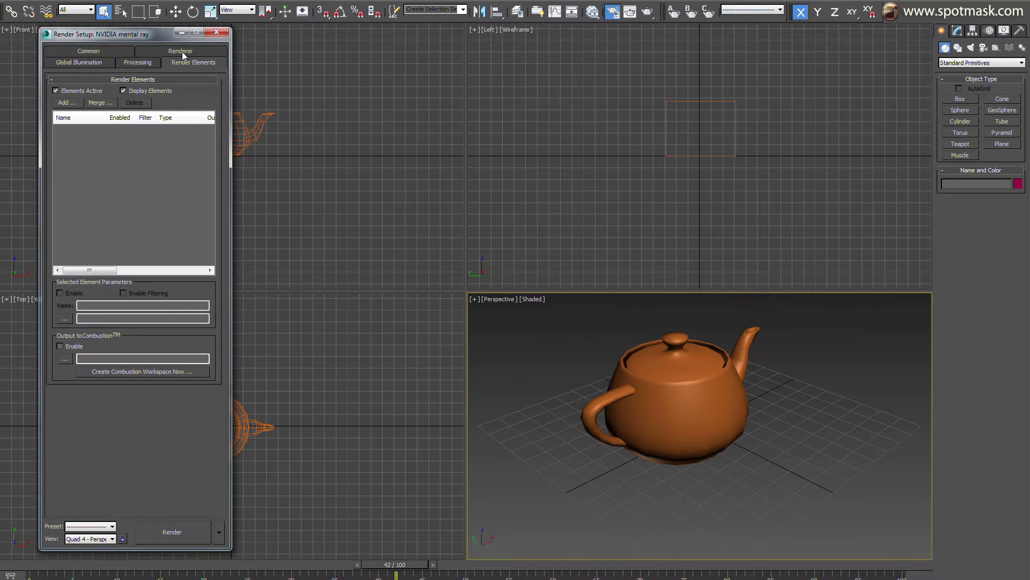
left_click(66, 103)
scroll(134, 284, "down", 8)
left_click(80, 316)
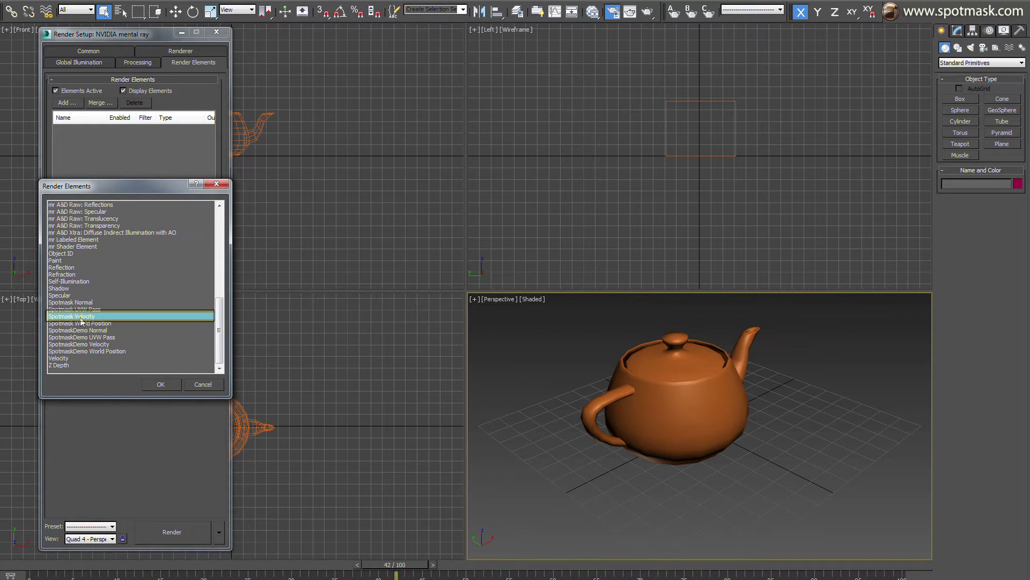
left_click(161, 384)
scroll(149, 329, "down", 3)
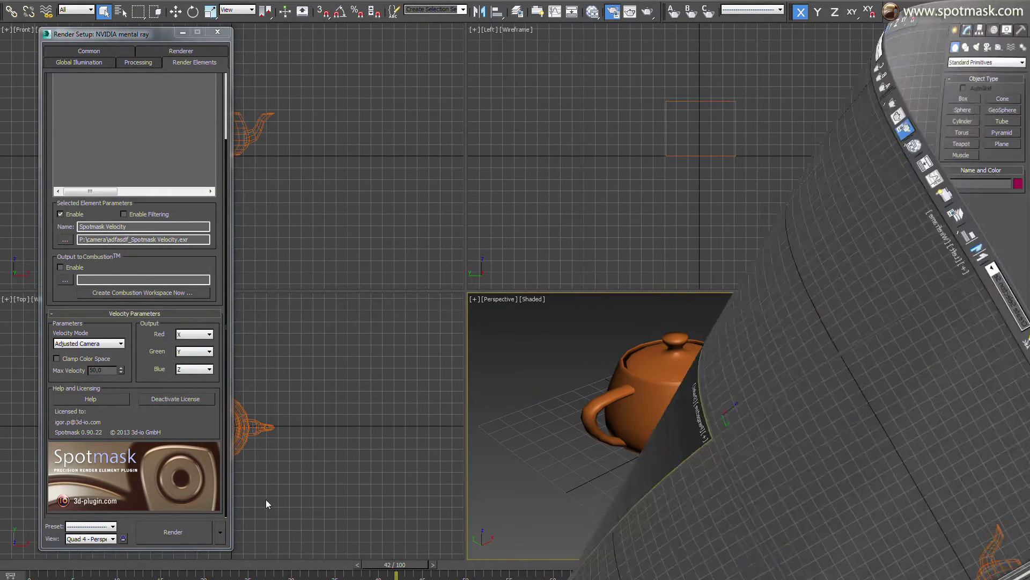
Add the Velocity G-Buffer channel to the OpenEXR configuration of the mountain scene's render output file
scroll(202, 349, "down", 2)
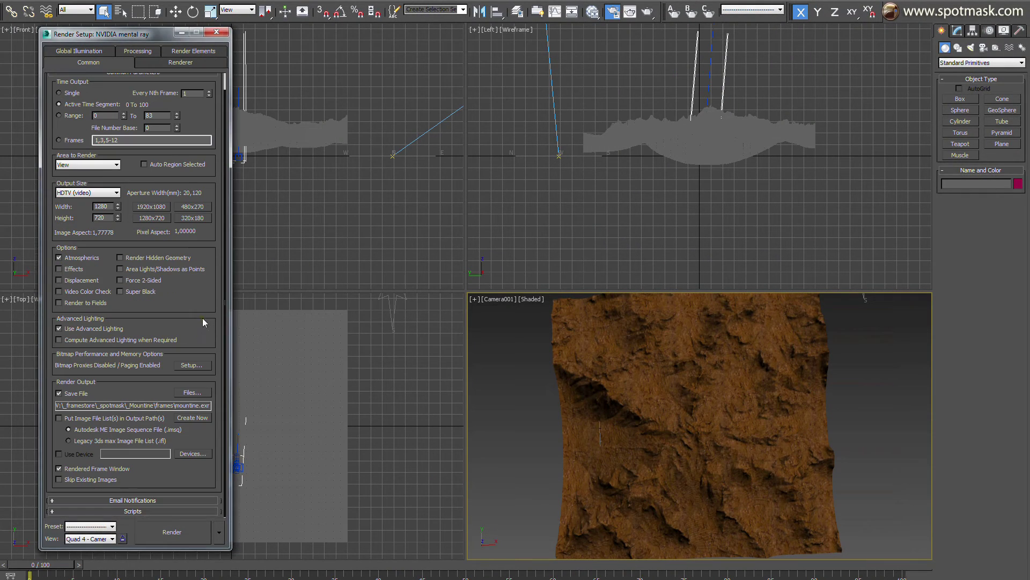
left_click(193, 393)
left_click(200, 409)
left_click(82, 460)
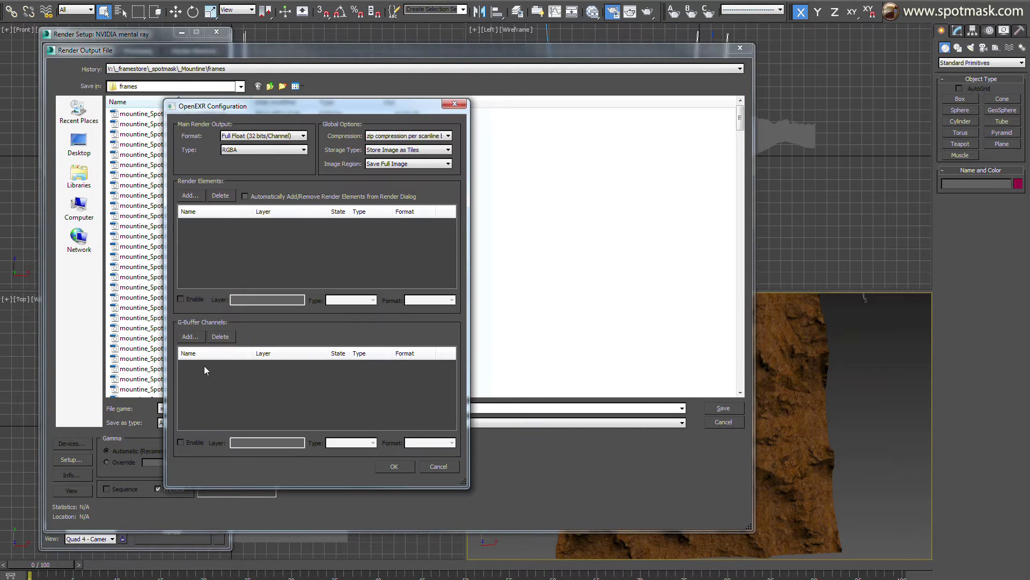
left_click(189, 337)
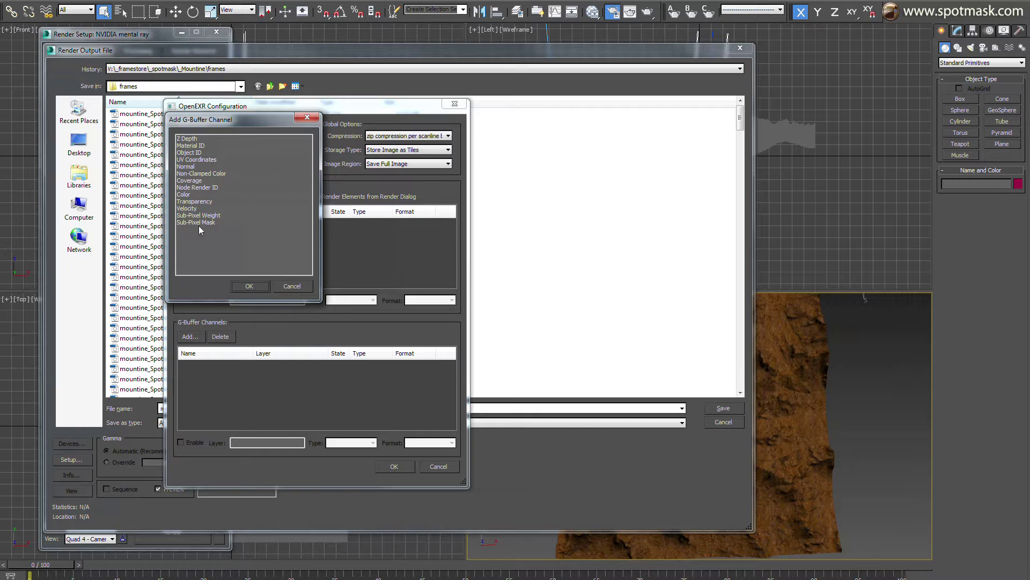
left_click(188, 209)
left_click(248, 287)
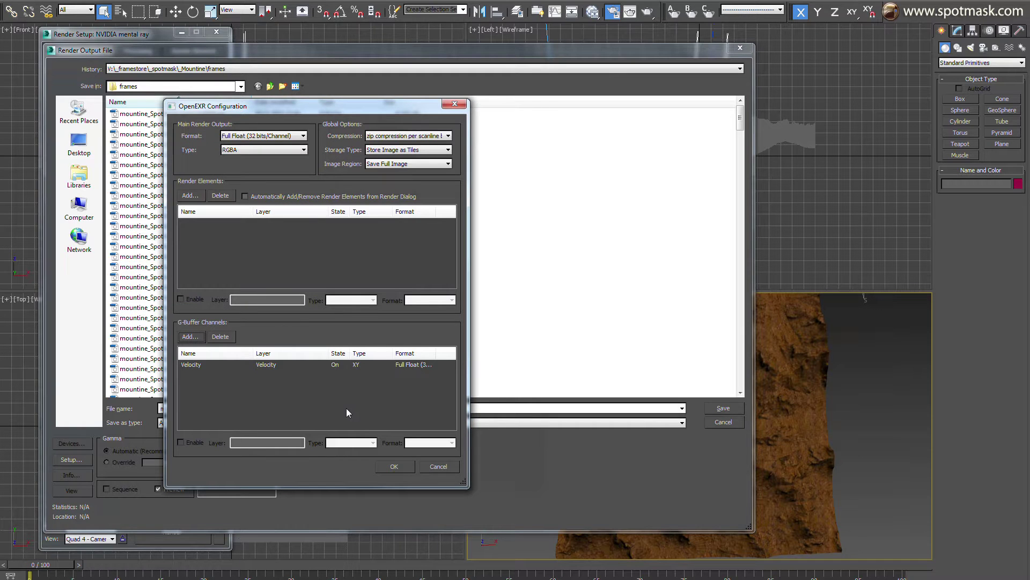
Set the Velocity channel's type to XYZ, accept the OpenEXR configuration and save the render output file
left_click(206, 365)
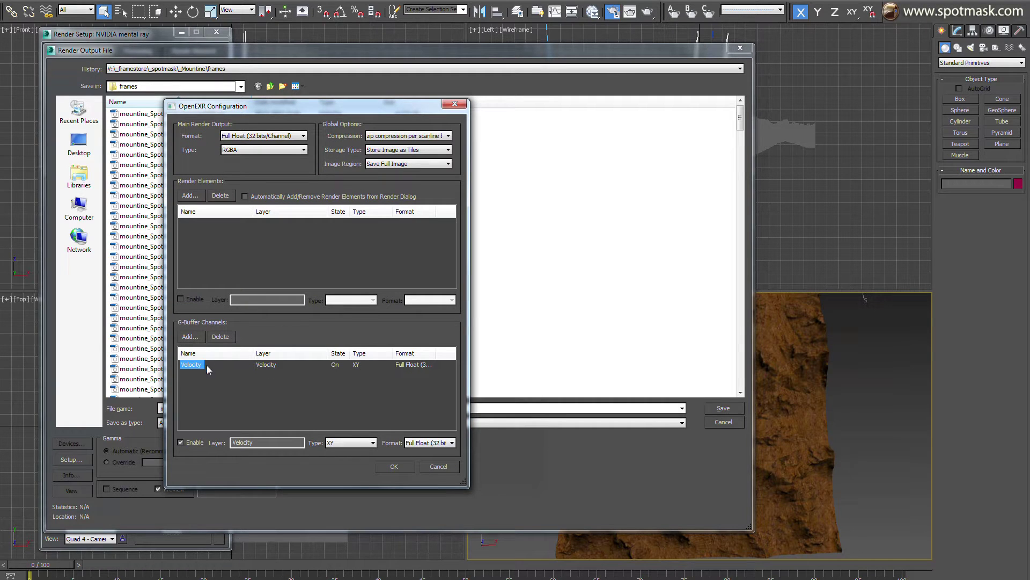
left_click(374, 443)
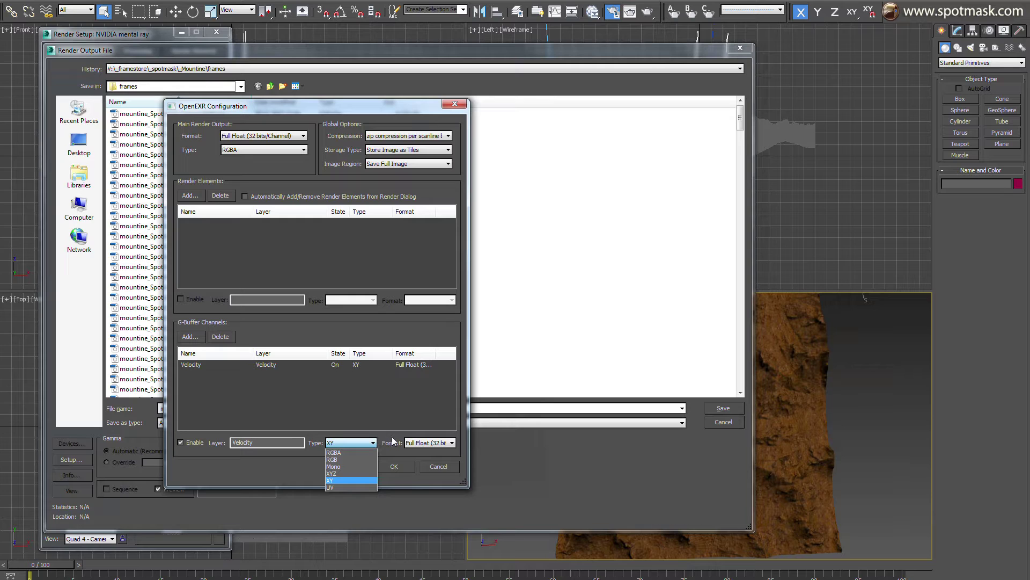
left_click(393, 441)
left_click(373, 442)
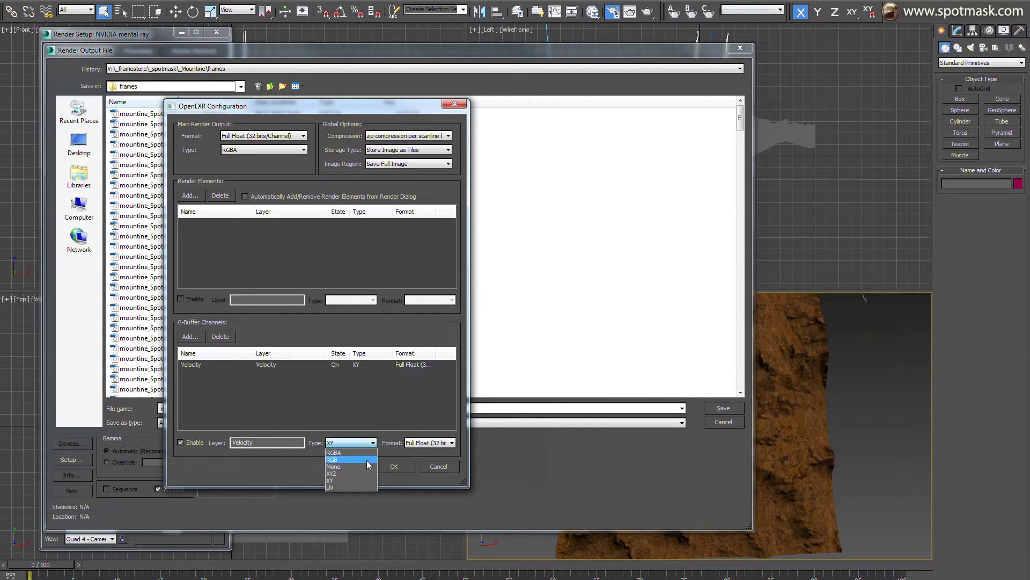
left_click(364, 473)
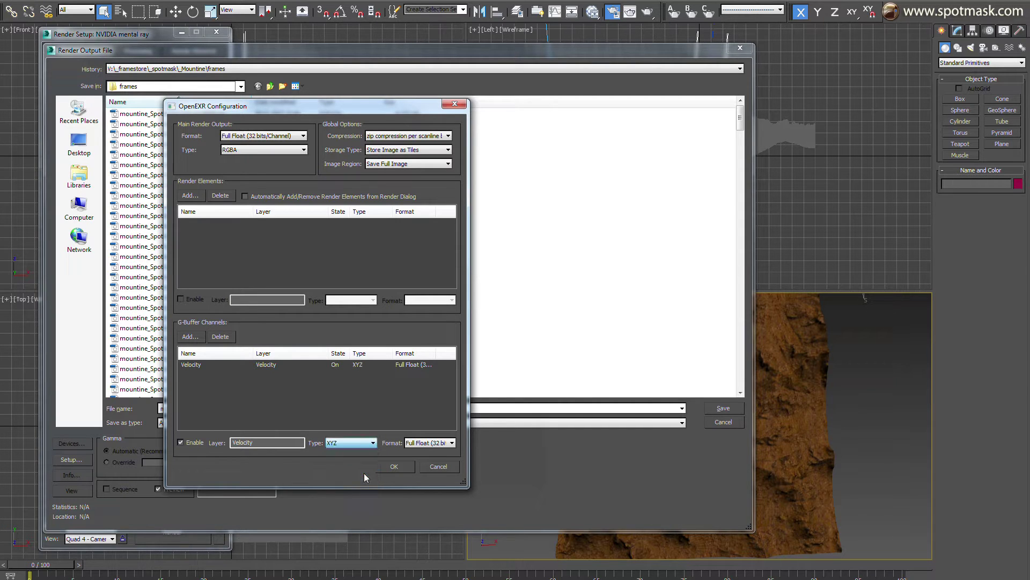
left_click(395, 468)
left_click(722, 410)
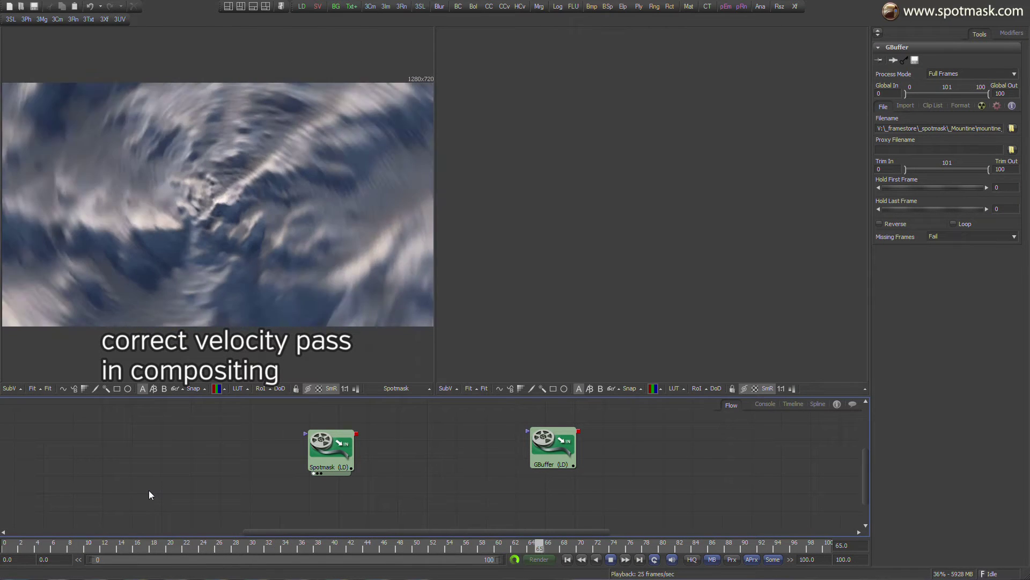
Scrub the Spotmask clip back to frame 1 to review its motion blur
left_click(507, 546)
left_click_drag(534, 552, 197, 557)
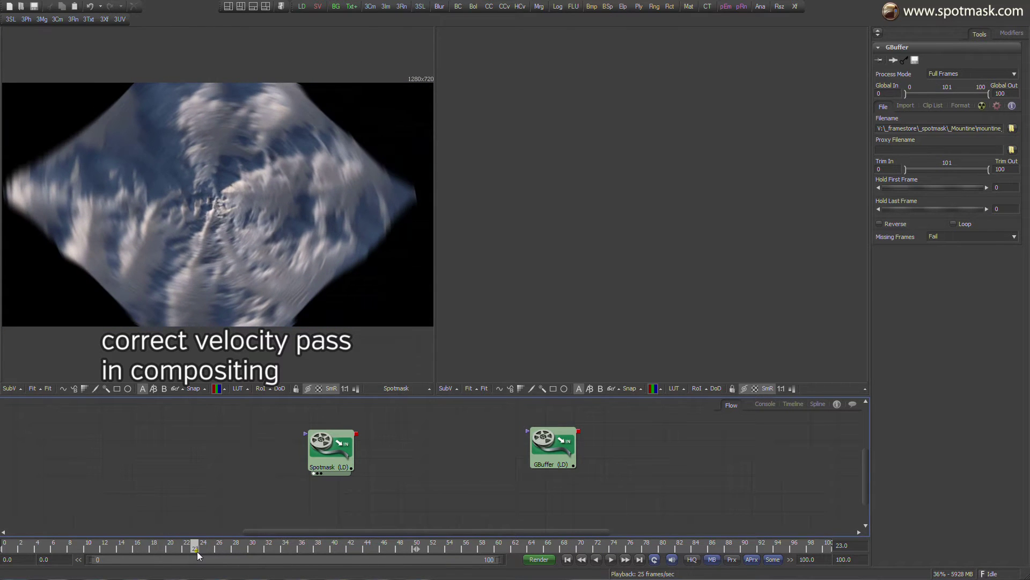
left_click_drag(193, 551, 11, 549)
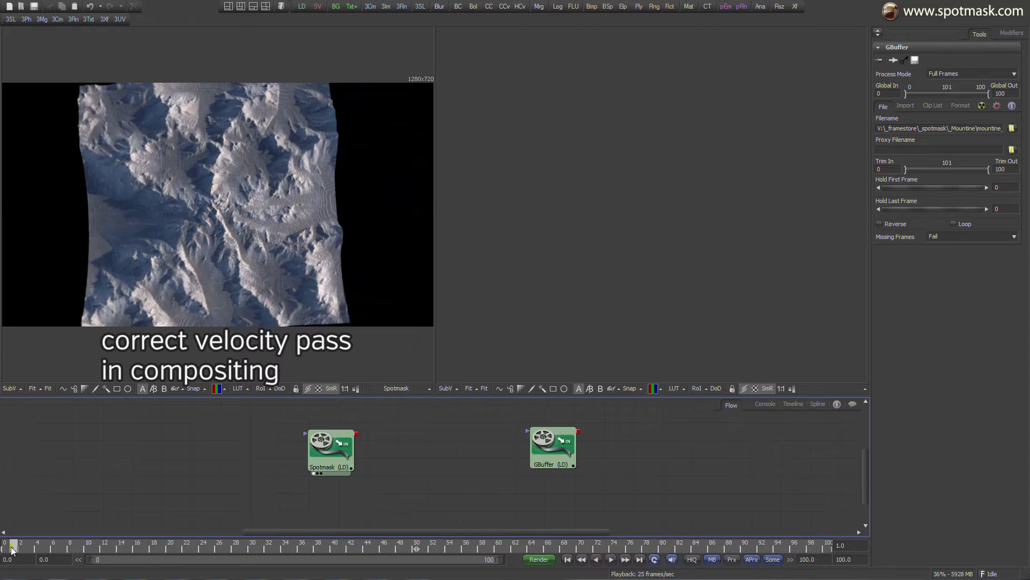
Display the GBuffer clip in the second viewer and play both clips side by side
left_click_drag(555, 446, 611, 293)
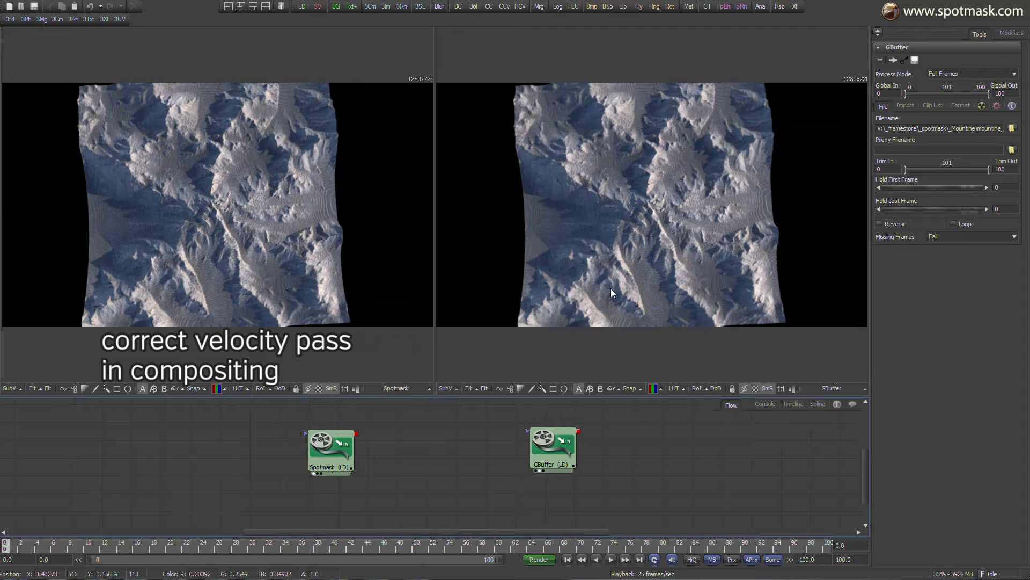
key("space")
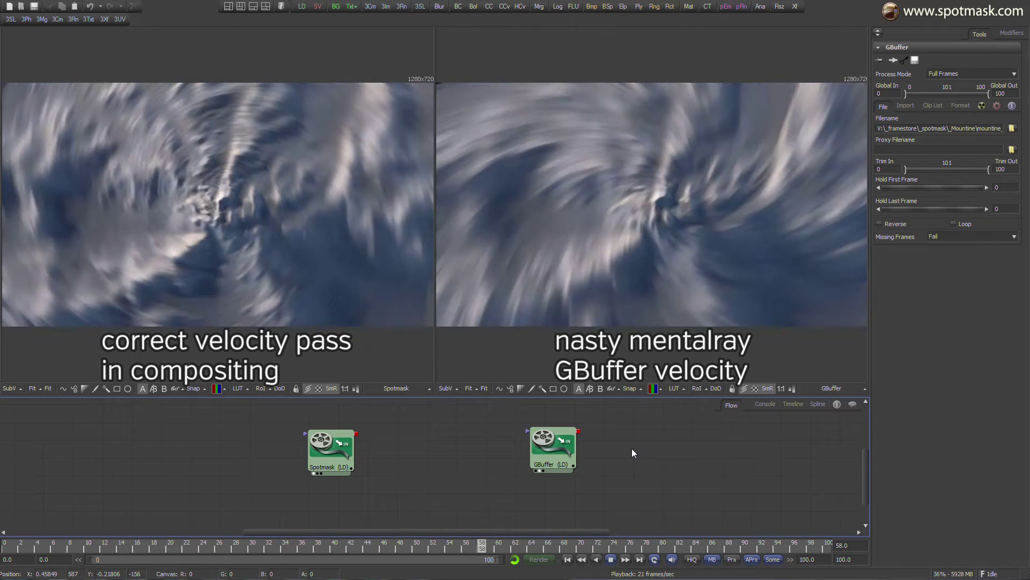
key("space")
Compare both clips at frames 79 and 71, temporarily enlarging the GBuffer viewer before evening out the two views
left_click_drag(588, 544, 657, 544)
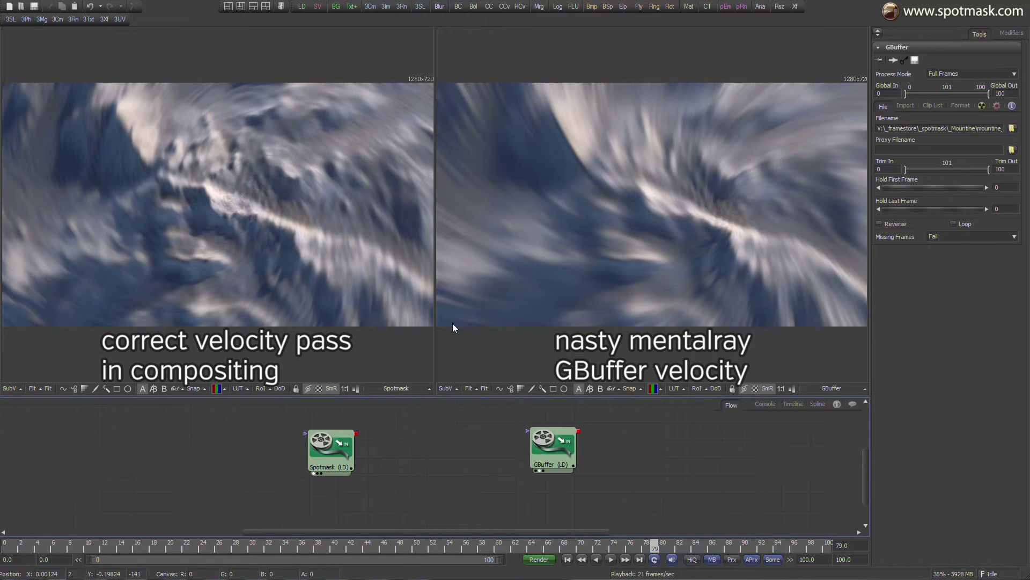
left_click_drag(646, 546, 589, 555)
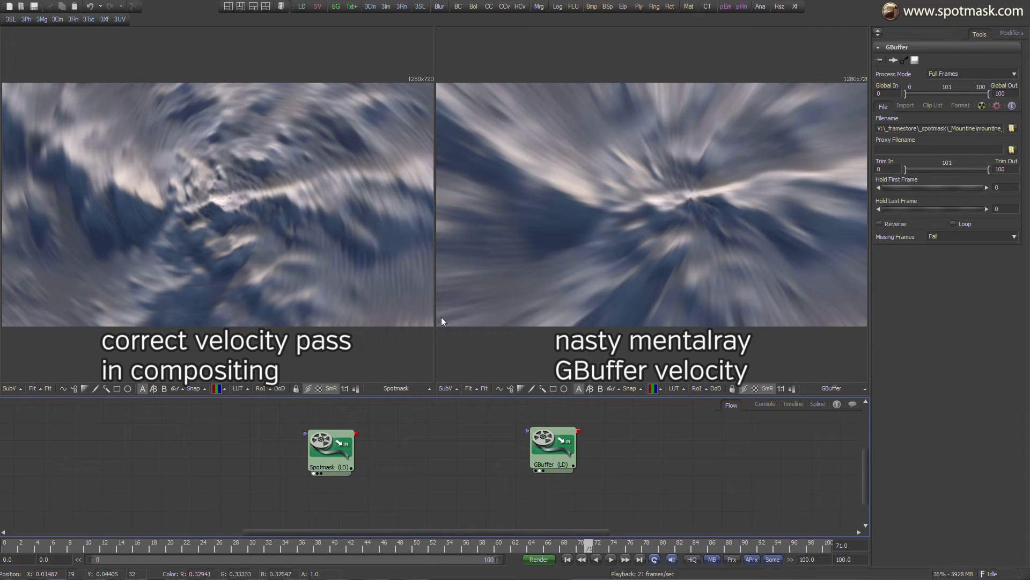
left_click_drag(435, 326, 244, 322)
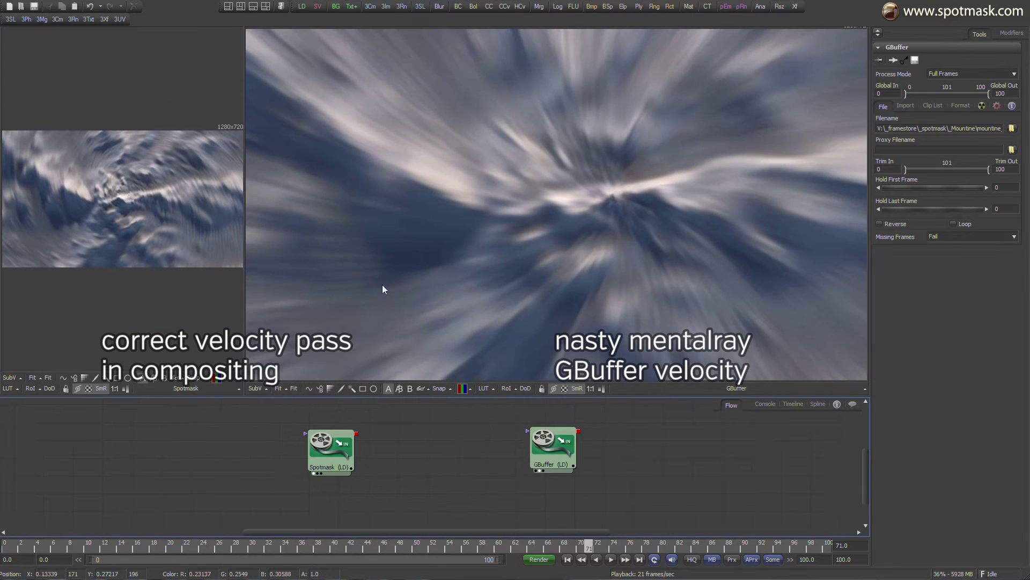
left_click_drag(595, 548, 556, 550)
left_click_drag(244, 258, 435, 279)
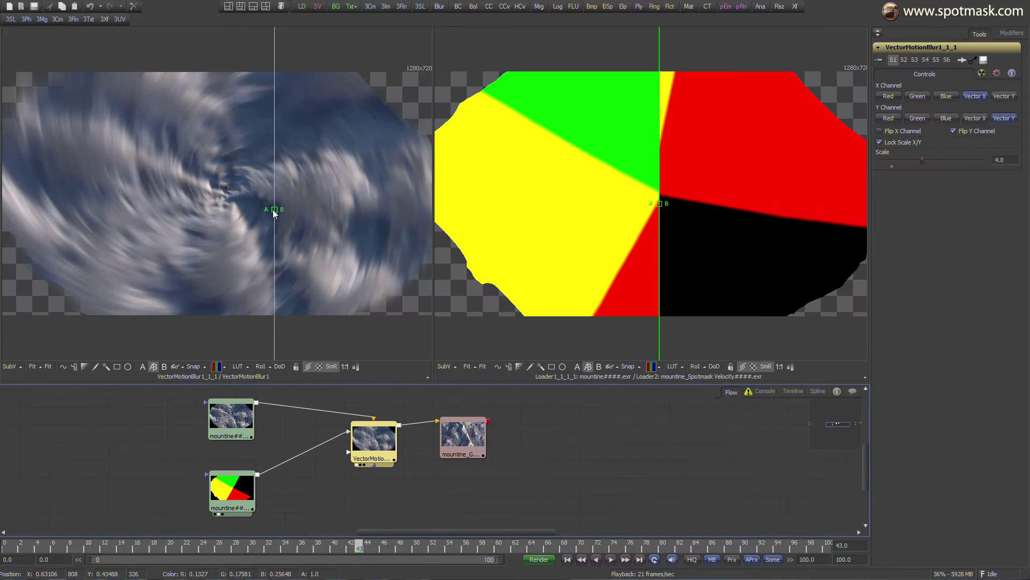
Move the A/B comparison wipes near the centre of the image in both viewers
left_click_drag(275, 210, 221, 209)
mouse_move(660, 204)
left_mouse_down()
mouse_move(611, 208)
mouse_move(667, 206)
left_mouse_up()
Arrange the GBuffer and Spotmask node groups side by side in the flow so both are in view
left_click_drag(498, 489, 198, 400)
left_click_drag(463, 437, 801, 456)
middle_click_drag(859, 476, 357, 471)
left_click_drag(428, 389, 718, 513)
left_click_drag(708, 438, 702, 465)
left_click(710, 479)
middle_click_drag(710, 479, 732, 473)
left_click_drag(89, 501, 88, 493)
middle_click_drag(84, 448, 84, 439)
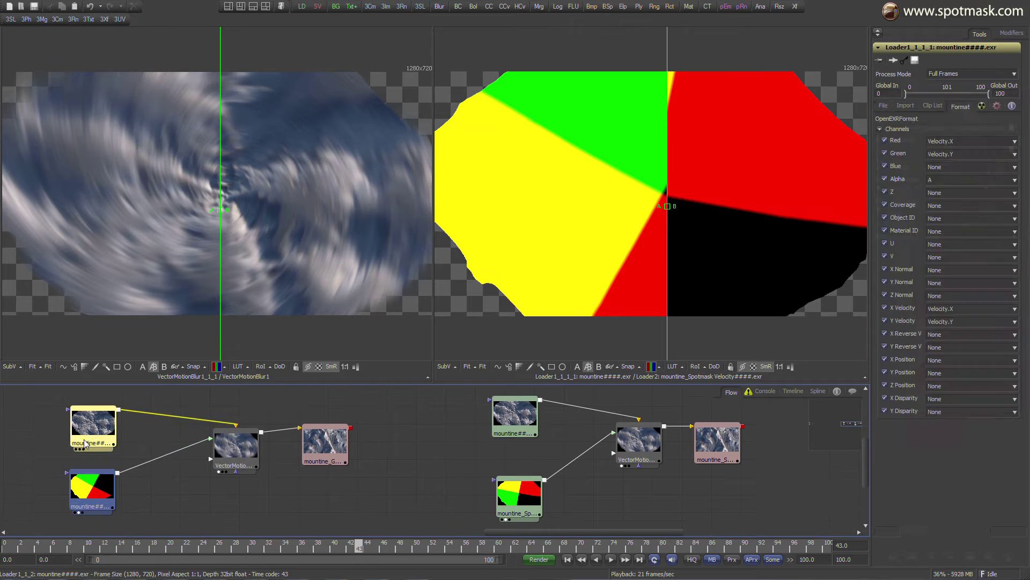
Wipe the first viewer over to the GBuffer result and turn off Flip Y Channel on its vector motion blur node
left_click(232, 448)
left_click_drag(220, 209, 399, 222)
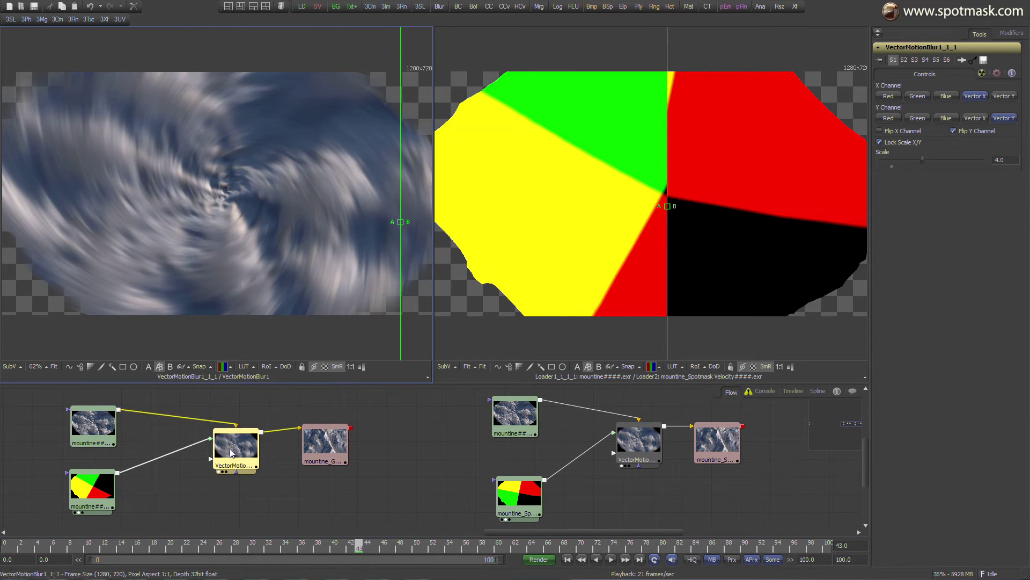
left_click(953, 131)
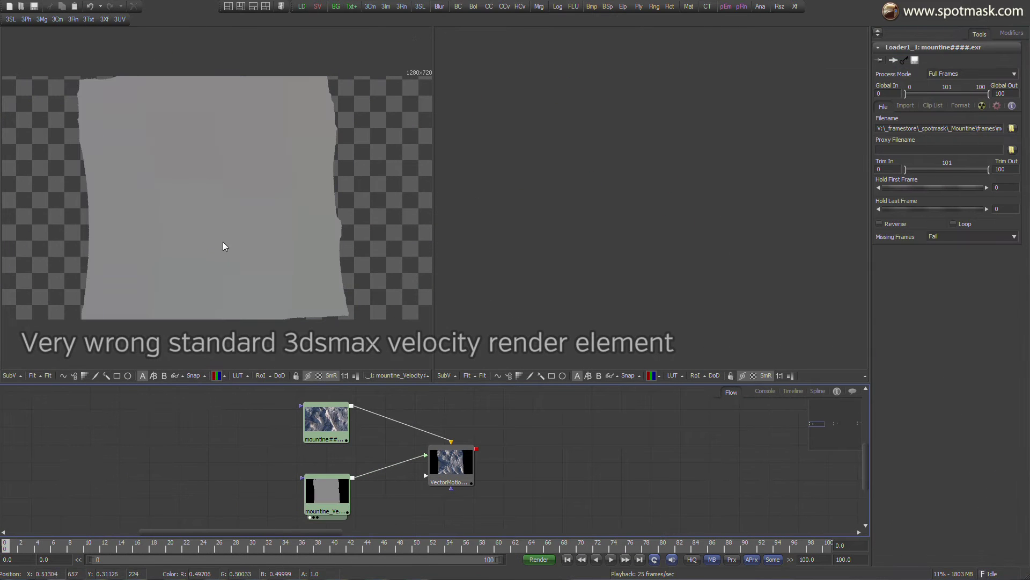
Display the standard velocity element's vector motion blur result in the first viewer and inspect frames such as 68 and 44
left_click_drag(448, 461, 308, 260)
left_click(113, 547)
left_click_drag(113, 548, 408, 547)
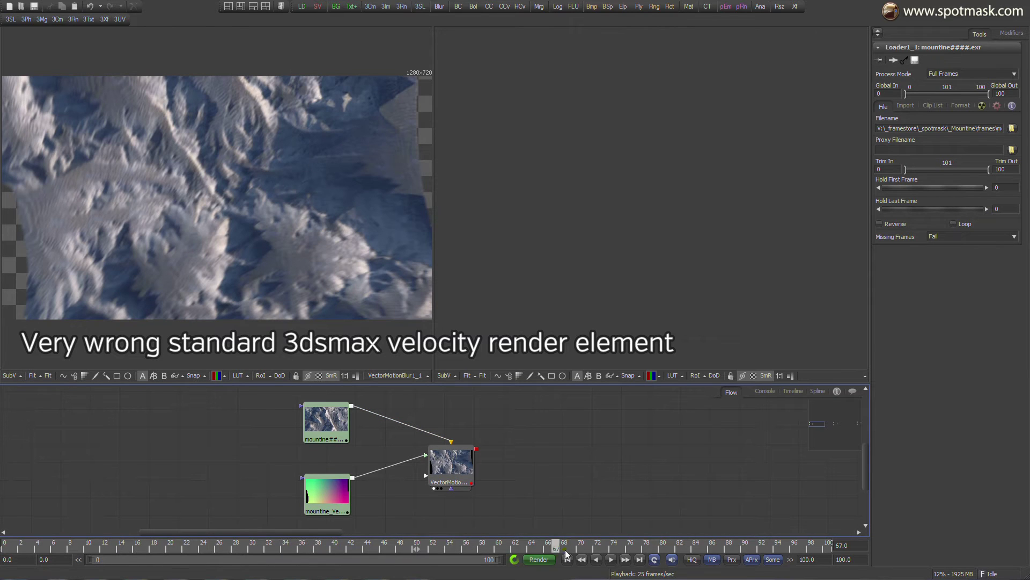
left_click(564, 548)
left_click(426, 468)
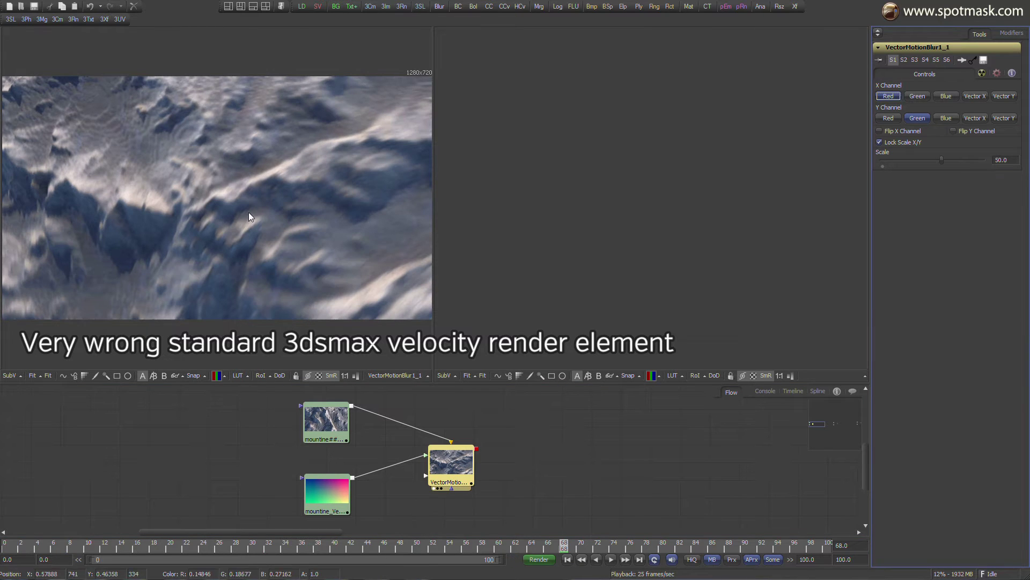
left_click(367, 546)
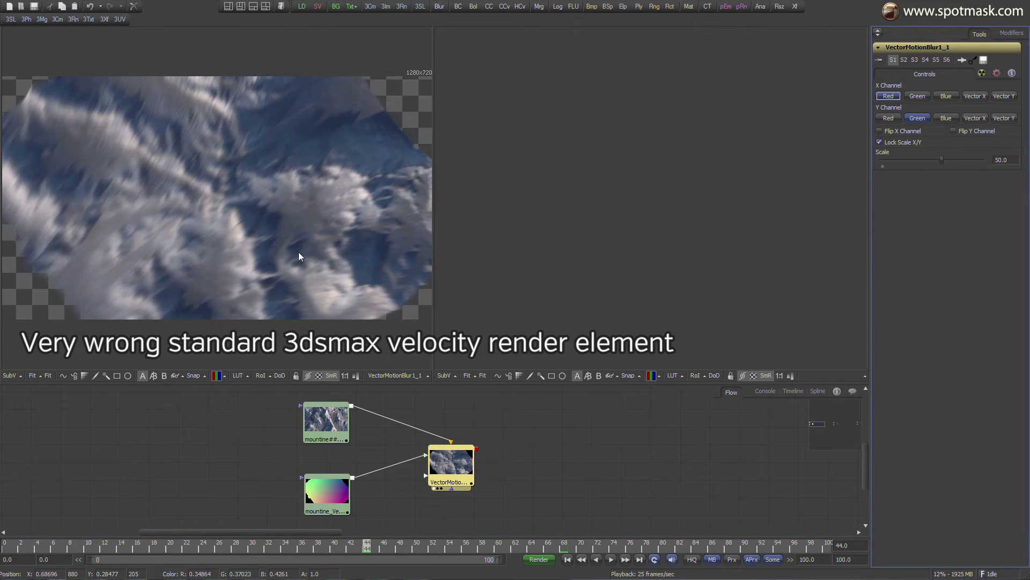
left_click(269, 546)
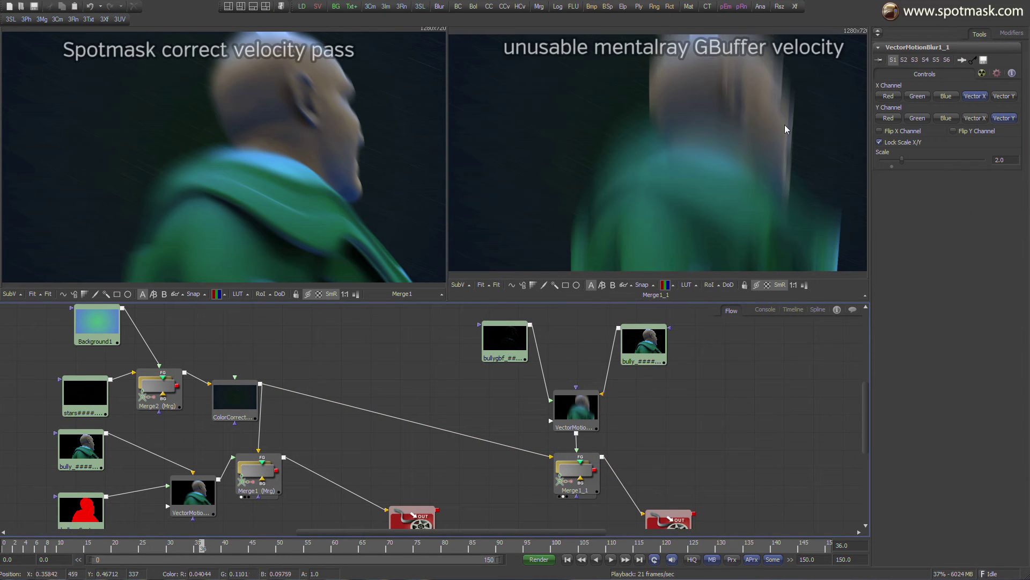
Even out the two viewers, go to frame 10 and set the GBuffer branch's vector motion blur Scale to 1
left_click_drag(447, 264, 429, 265)
left_click(59, 545)
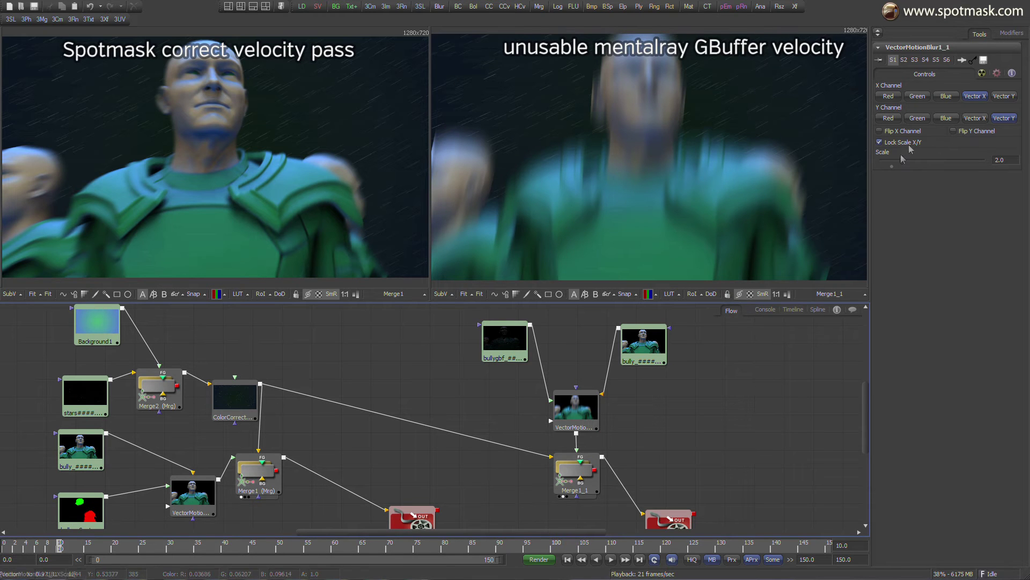
left_click(581, 409)
double_click(1008, 161)
type("1")
key("Tab")
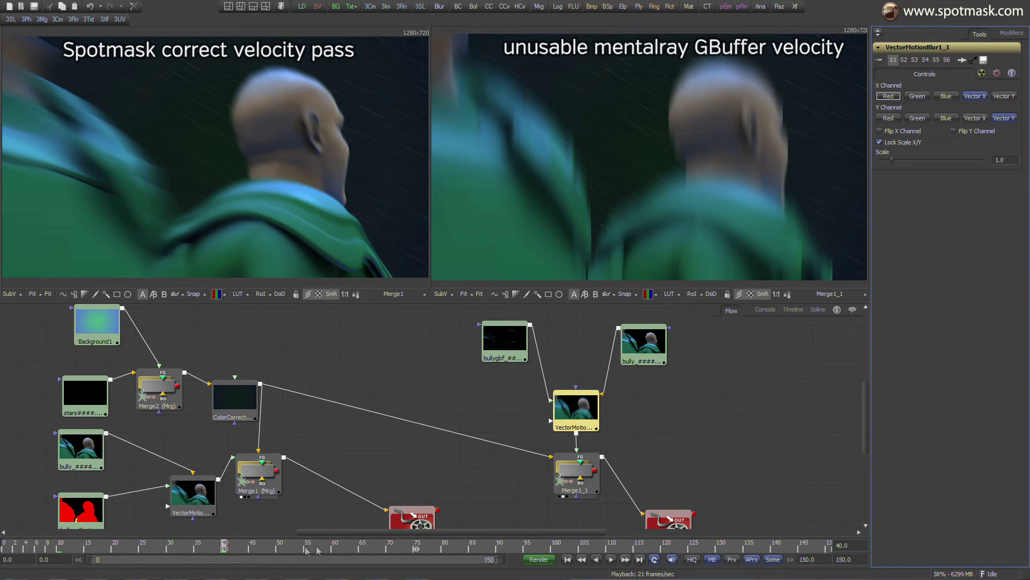
Compare the Spotmask and GBuffer character composites around frame 60 and at frame 136
left_click(336, 547)
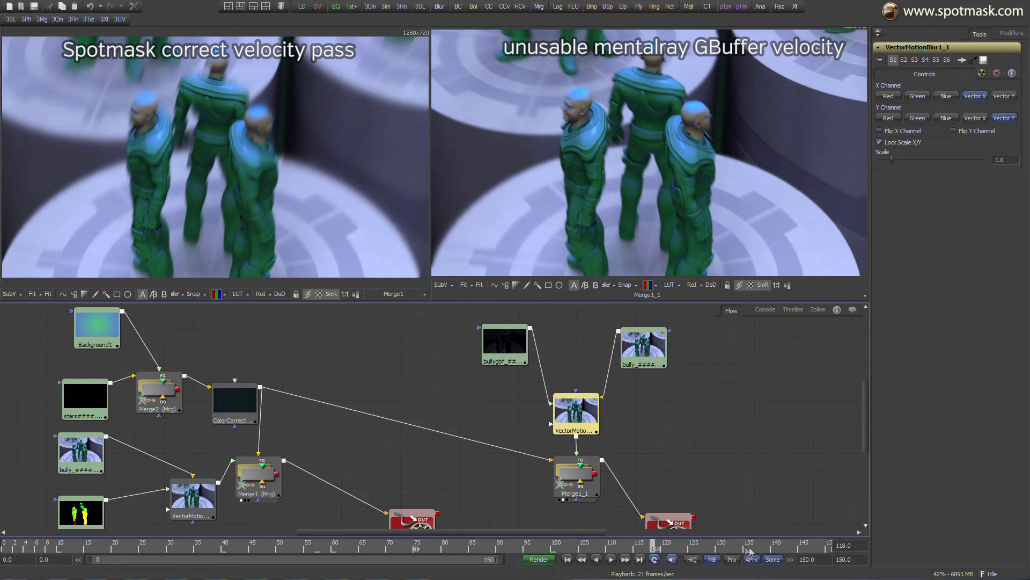
left_click(751, 547)
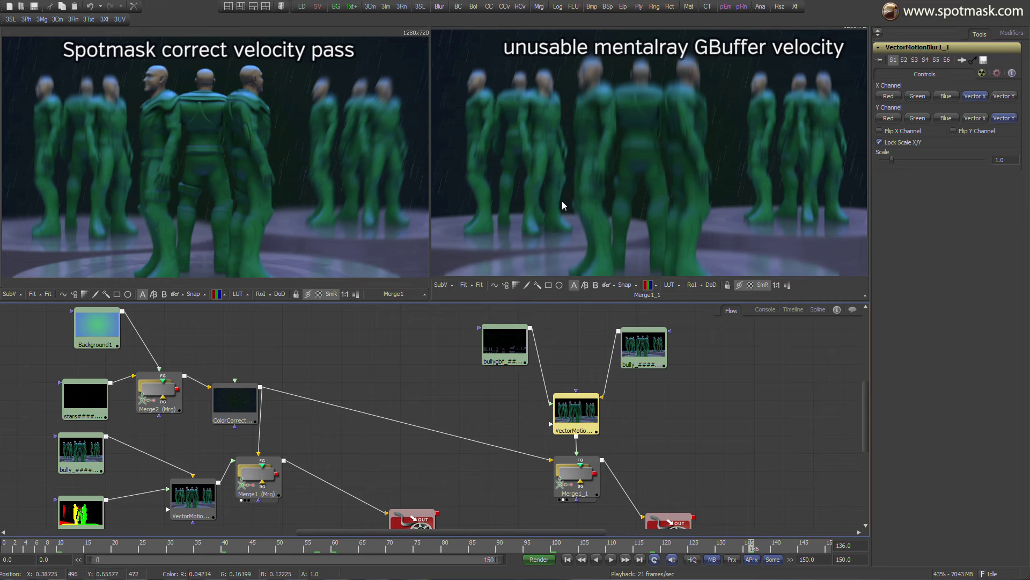
left_click(449, 365)
middle_click_drag(674, 398, 438, 414)
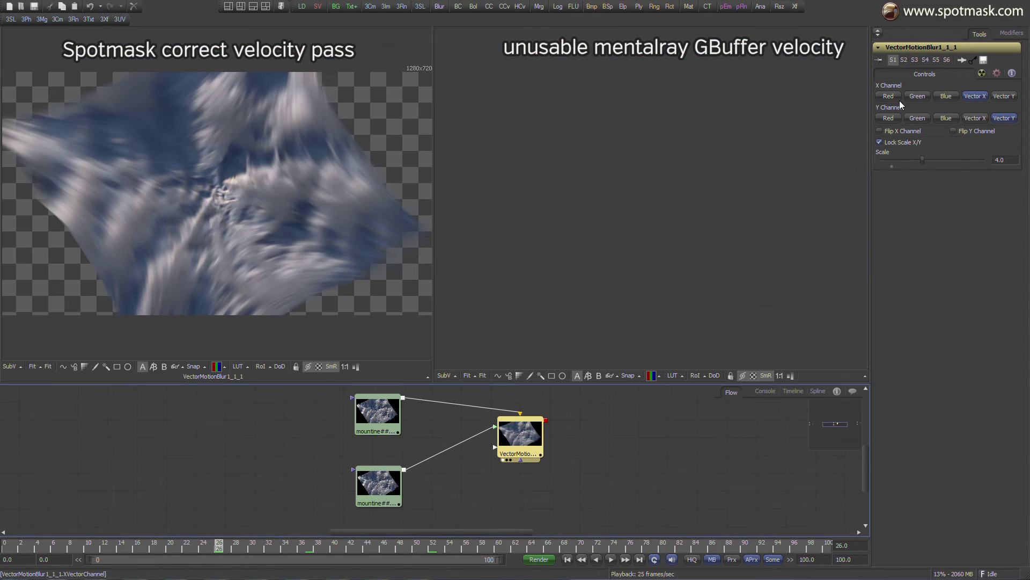
Turn on Flip Y Channel for the mountain footage's GBuffer vector motion blur
left_click(954, 131)
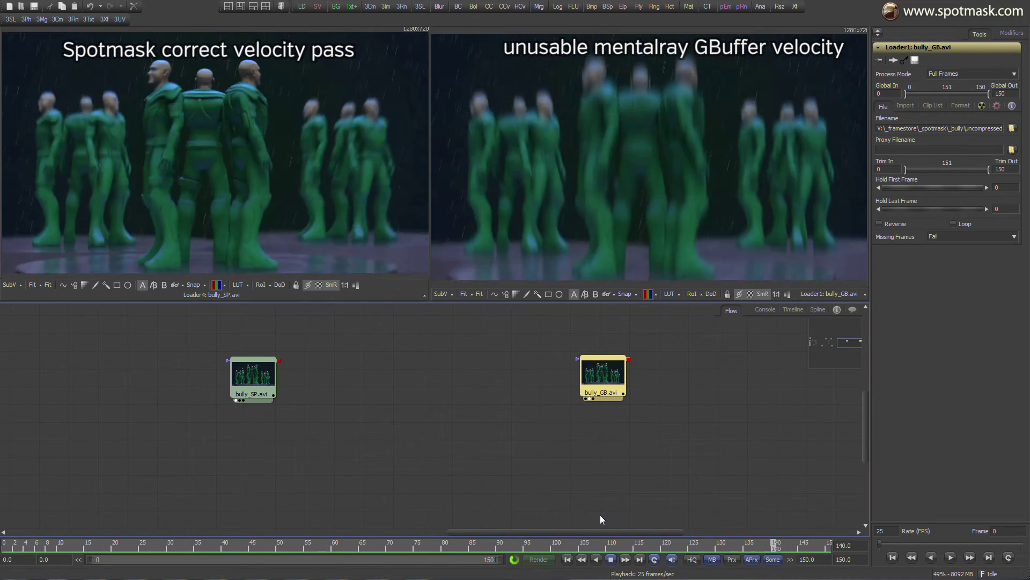
Scrub through the bully_SP.avi and bully_GB.avi clips to compare their motion blur at frames 69, 140 and 35
left_click_drag(745, 544, 383, 544)
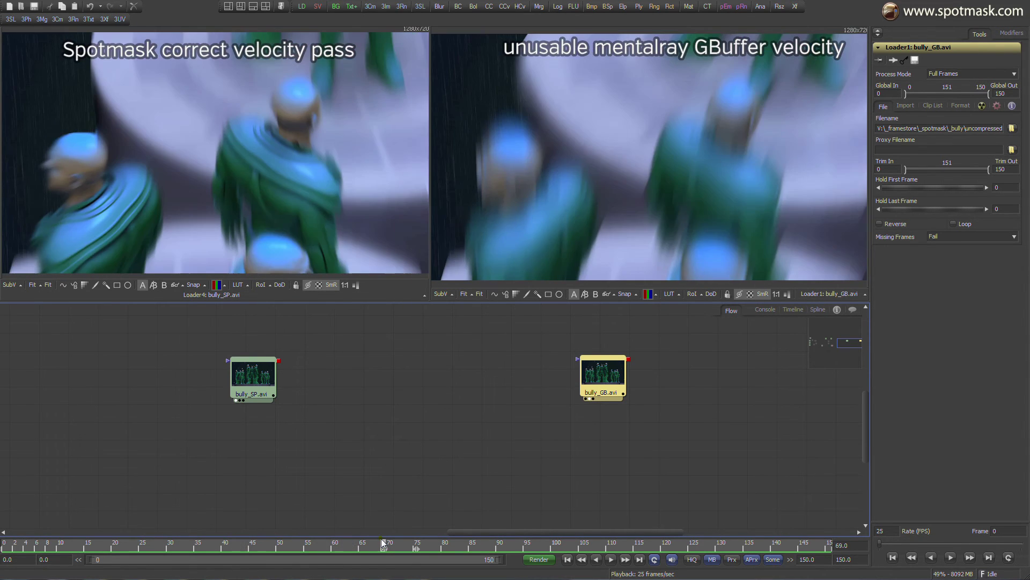
left_click_drag(470, 543, 775, 545)
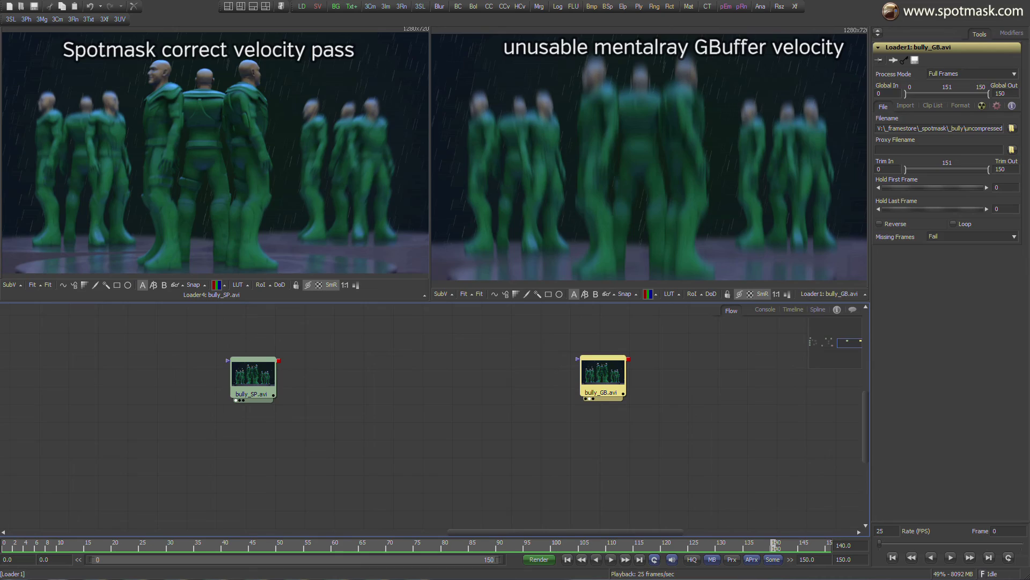
left_click(261, 546)
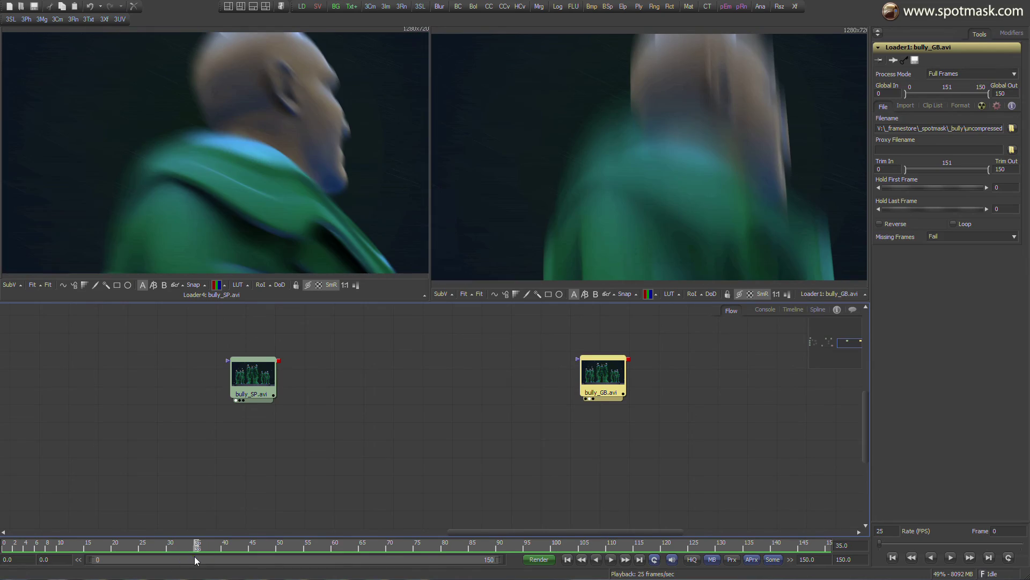